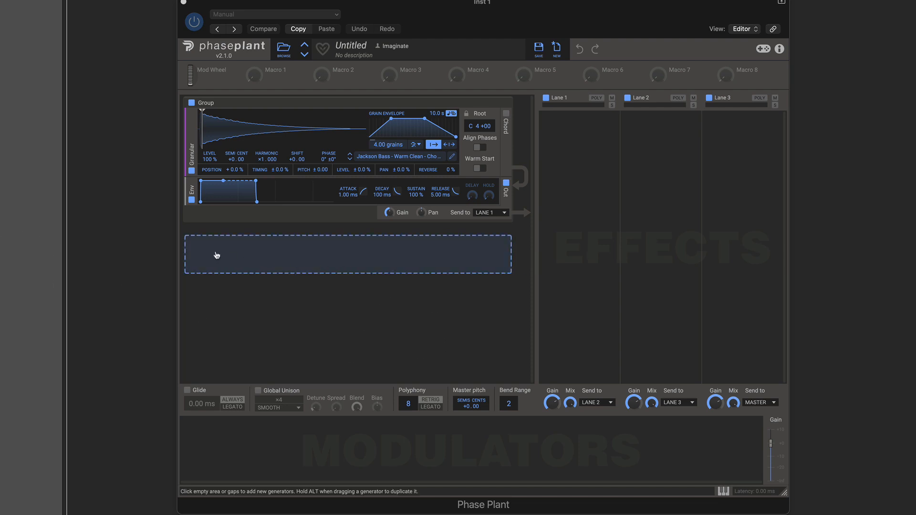
# Step: Add a second Granular generator below the existing group and remove it again
pyautogui.click(375, 263)
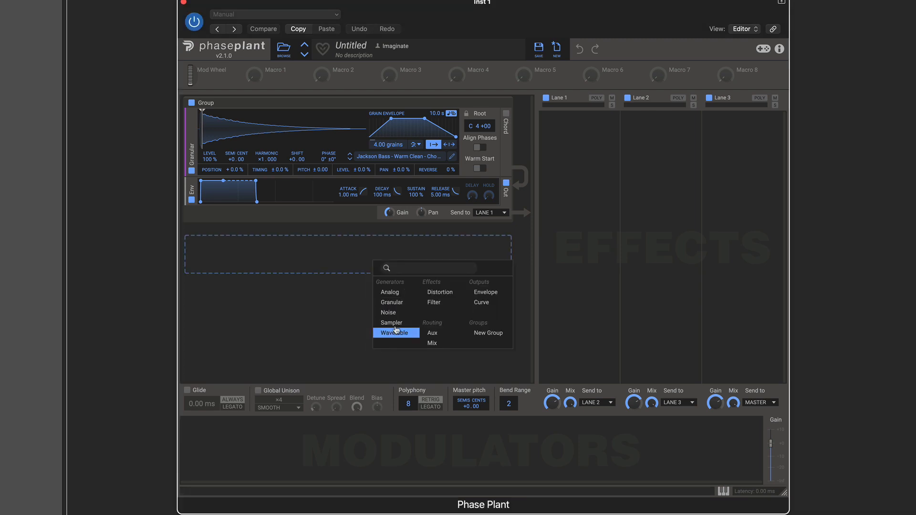
pyautogui.click(395, 308)
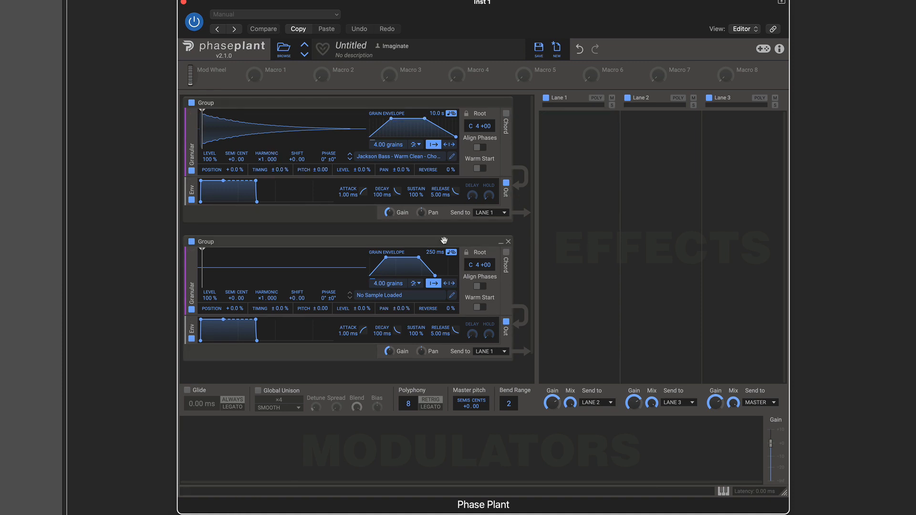
pyautogui.click(509, 243)
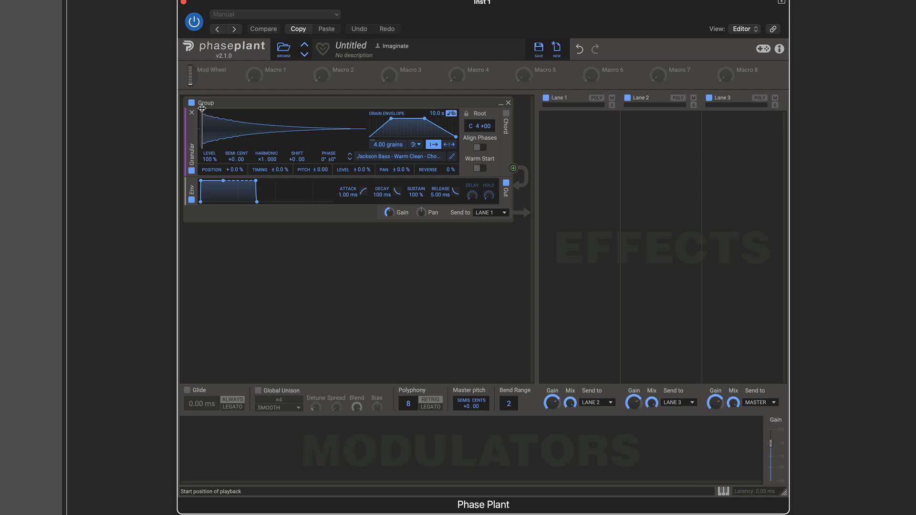
# Step: Try a playback start position about a quarter into the sample and reset it to the beginning
pyautogui.moveTo(202, 109)
pyautogui.mouseDown()
pyautogui.moveTo(289, 110)
pyautogui.moveTo(209, 111)
pyautogui.moveTo(245, 113)
pyautogui.mouseUp()
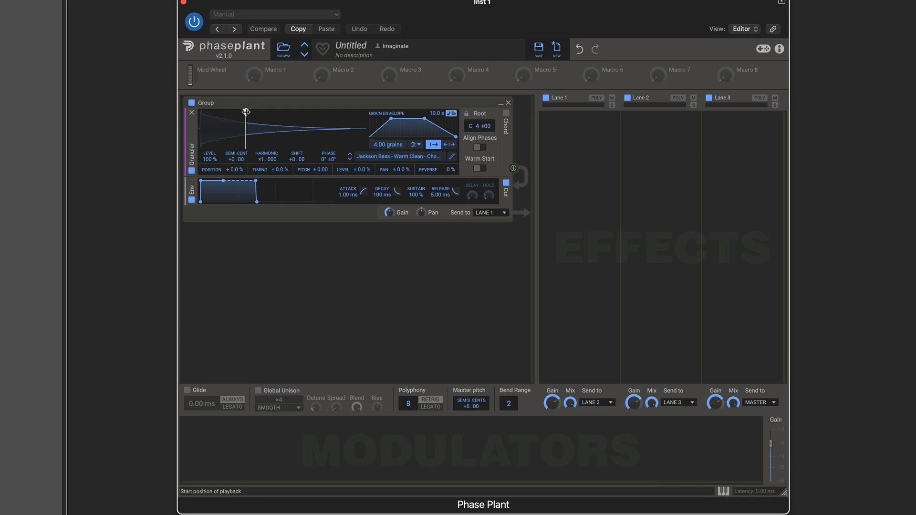
pyautogui.doubleClick(245, 112)
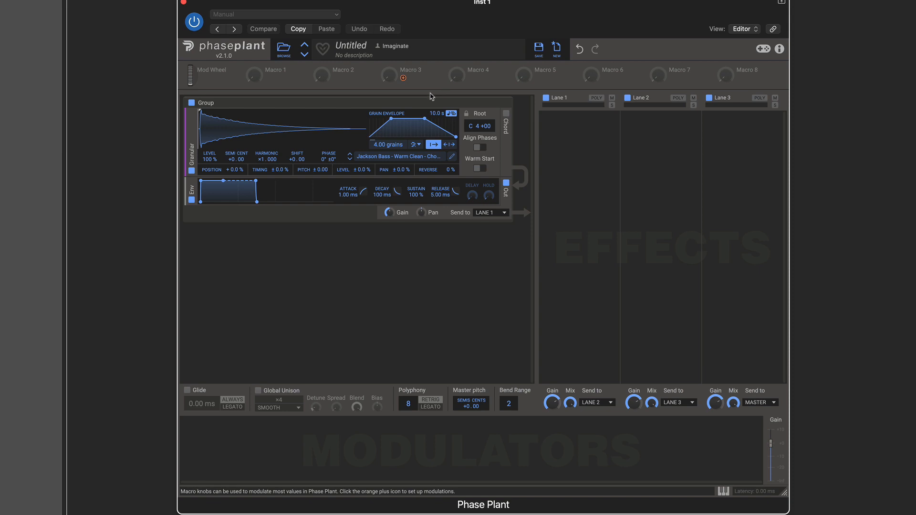
# Step: Reshape the grain envelope's attack and decay and set the grain length to about 4.26 s
pyautogui.moveTo(391, 118)
pyautogui.mouseDown()
pyautogui.moveTo(375, 119)
pyautogui.moveTo(383, 118)
pyautogui.mouseUp()
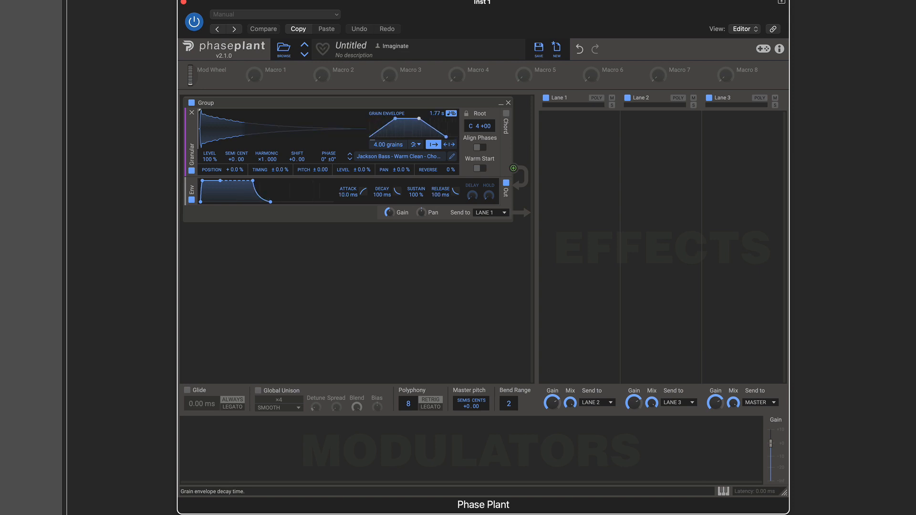
pyautogui.moveTo(419, 119); pyautogui.dragTo(453, 137)
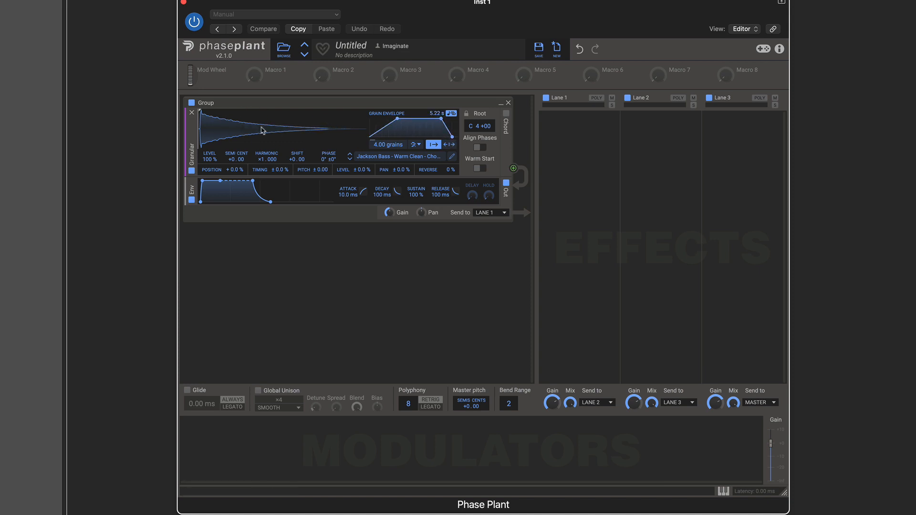
pyautogui.moveTo(453, 137); pyautogui.dragTo(451, 137)
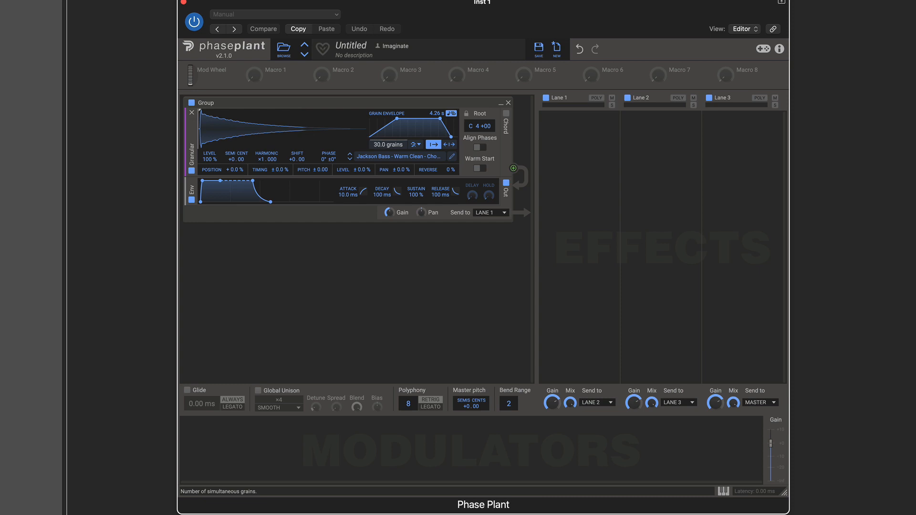
# Step: Reduce the number of simultaneous grains to about 4.36, keeping the grain spawn mode on Density
pyautogui.moveTo(379, 147); pyautogui.dragTo(378, 179)
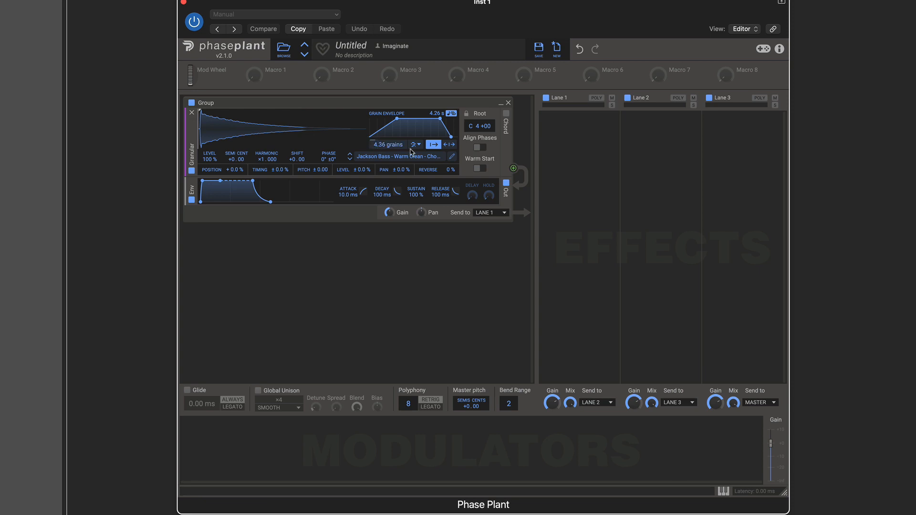
pyautogui.click(415, 144)
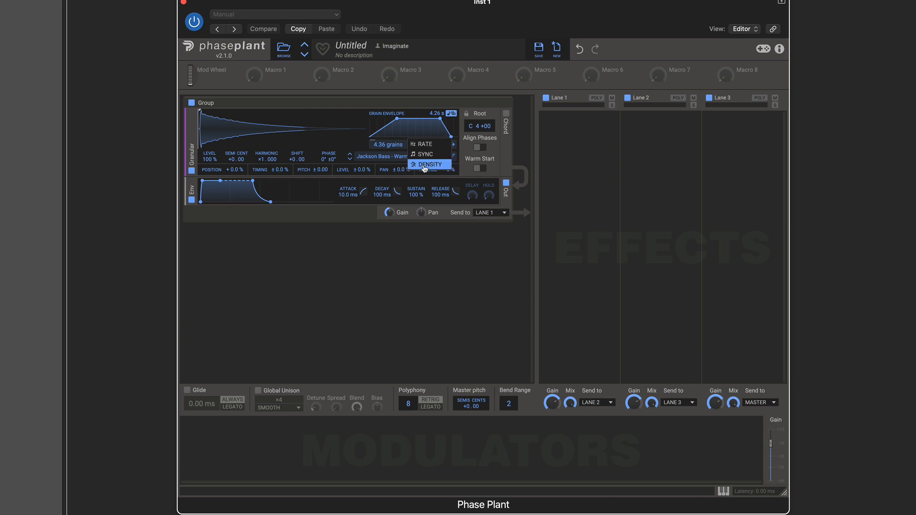
pyautogui.click(424, 165)
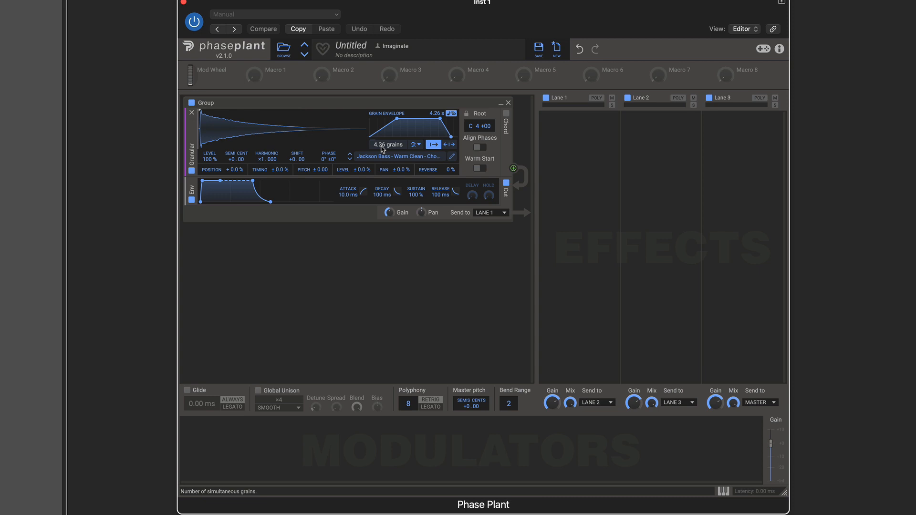
# Step: Try the alternative grain spawn modes, including Sync, for the granular generator
pyautogui.click(415, 144)
pyautogui.click(415, 152)
pyautogui.doubleClick(394, 145)
pyautogui.click(416, 144)
pyautogui.click(425, 155)
# Step: Try the bipolar grain midpoint position mode with the playback start position moved further into the sample
pyautogui.moveTo(201, 111); pyautogui.dragTo(229, 111)
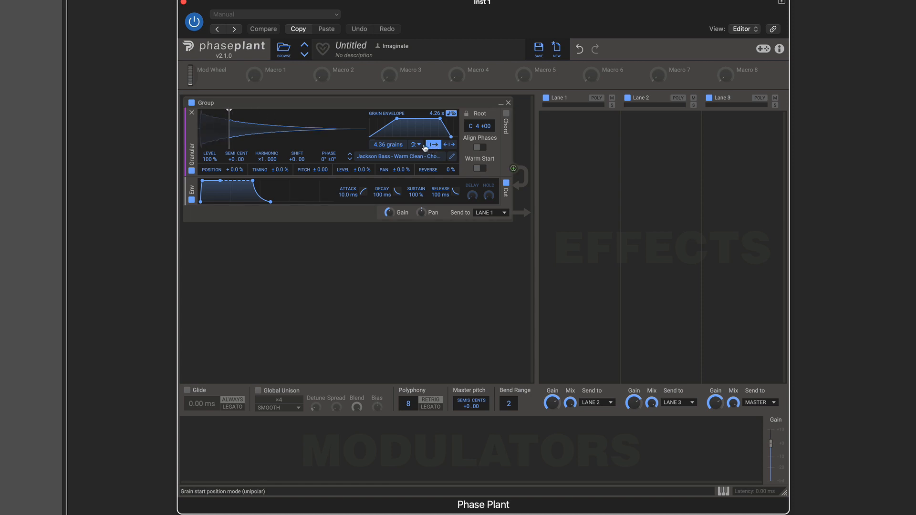
pyautogui.click(448, 145)
pyautogui.moveTo(230, 111); pyautogui.dragTo(263, 112)
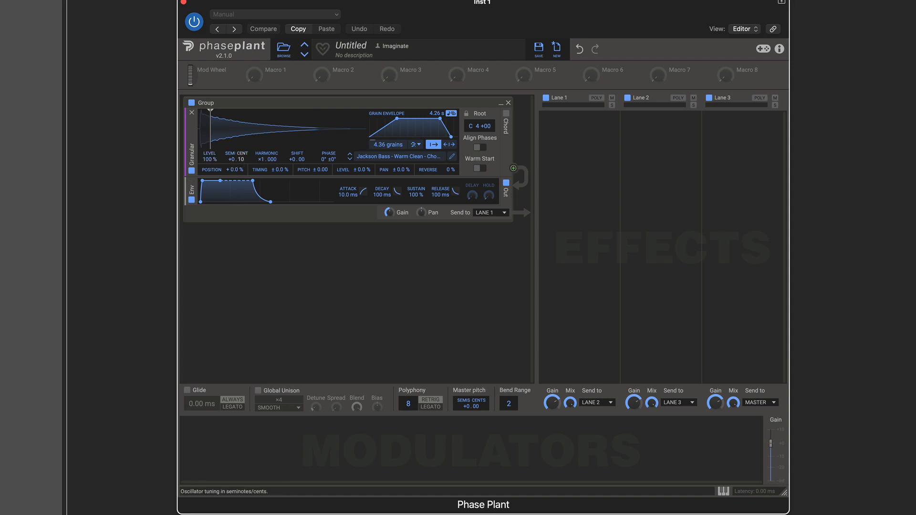
# Step: Try changing the granular oscillator's semitone/cent tuning and phase, resetting both to zero
pyautogui.moveTo(244, 162); pyautogui.dragTo(245, 167)
pyautogui.moveTo(323, 159); pyautogui.dragTo(323, 169)
pyautogui.doubleClick(334, 160)
# Step: Look through the Bass sample folder and open the sample editor for the loaded sample
pyautogui.click(370, 162)
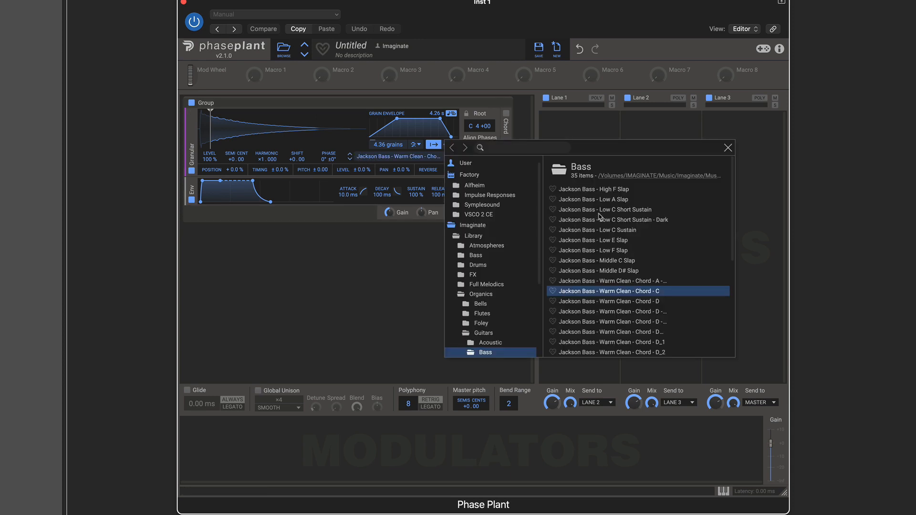
pyautogui.scroll(-5, 497, 247)
pyautogui.scroll(6, 497, 248)
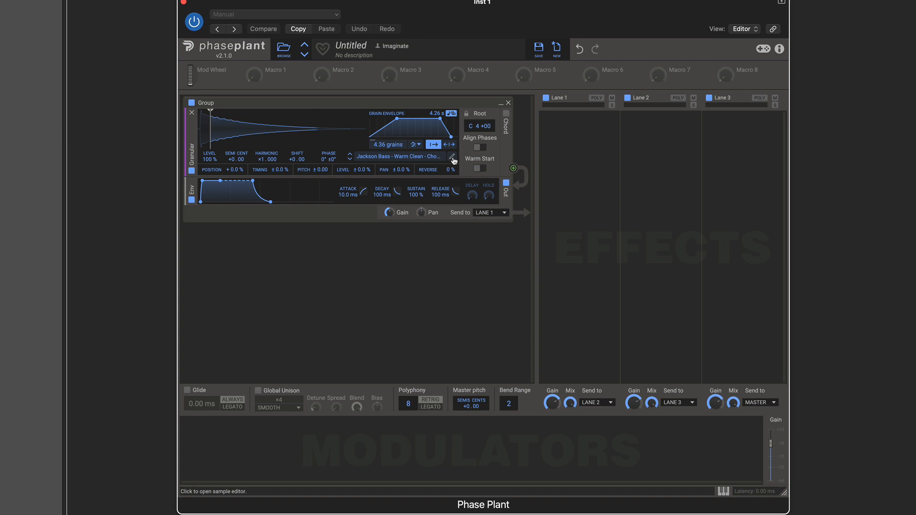
pyautogui.click(453, 157)
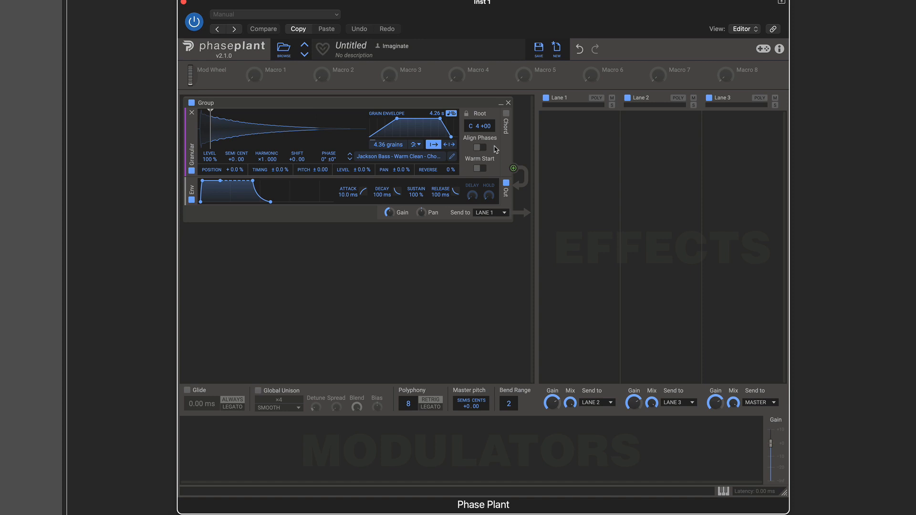
# Step: Turn on Warm Start for the granular generator so grains are already running at note start
pyautogui.click(478, 168)
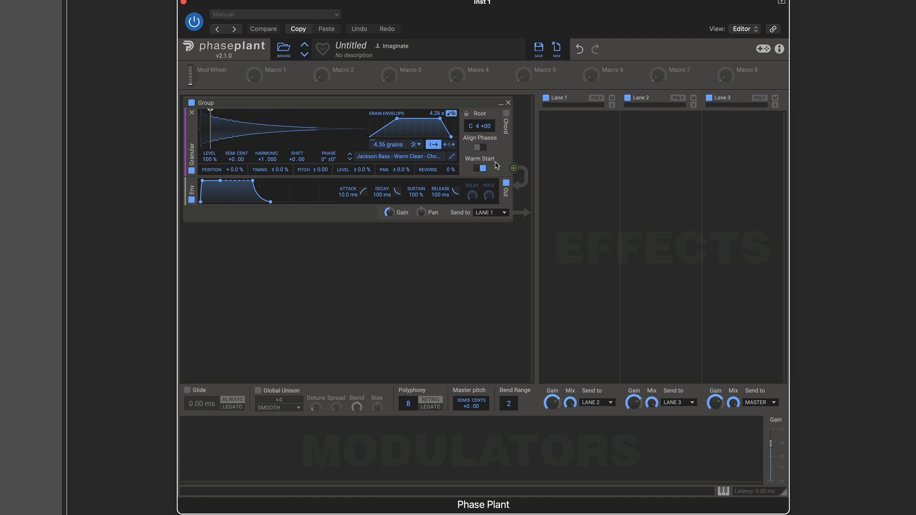
pyautogui.click(485, 169)
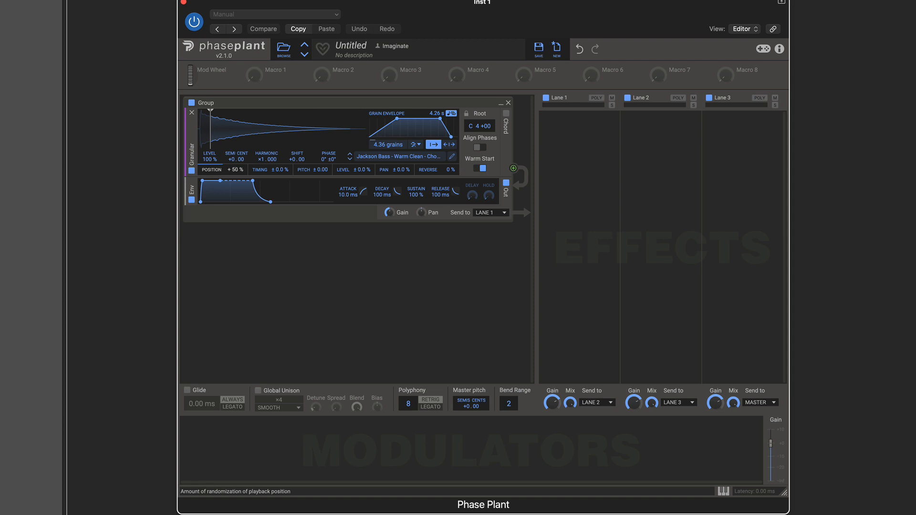
# Step: Try out the position, timing and reverse randomization amounts, returning each one to zero
pyautogui.moveTo(235, 169); pyautogui.dragTo(235, 205)
pyautogui.moveTo(280, 170); pyautogui.dragTo(296, 178)
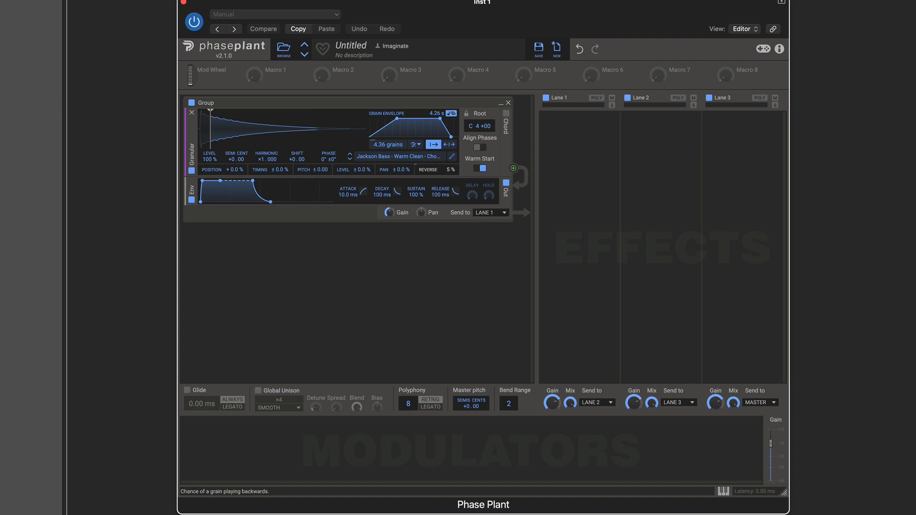
pyautogui.moveTo(448, 170); pyautogui.dragTo(146, 170)
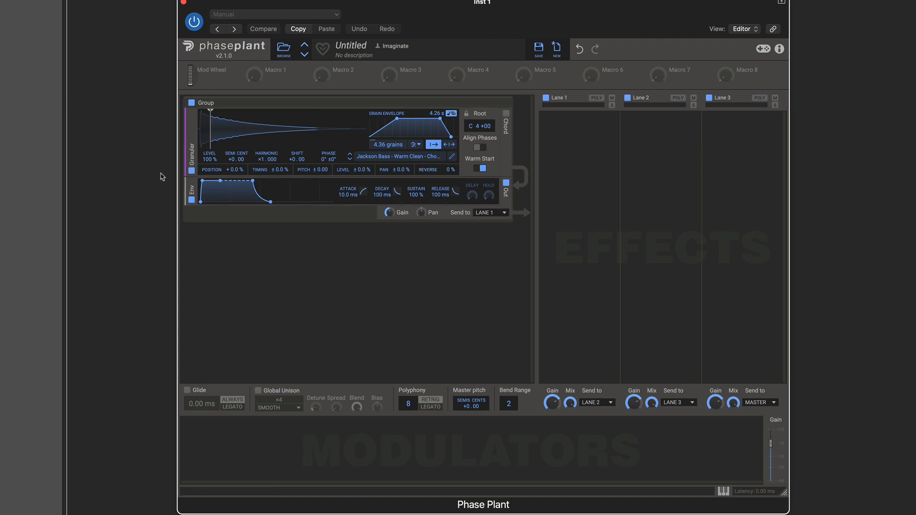
# Step: Randomize the grains with position 13%, timing 8.3%, pitch, level 8.1%, pan 19% and reverse 20%
pyautogui.moveTo(227, 169); pyautogui.dragTo(281, 169)
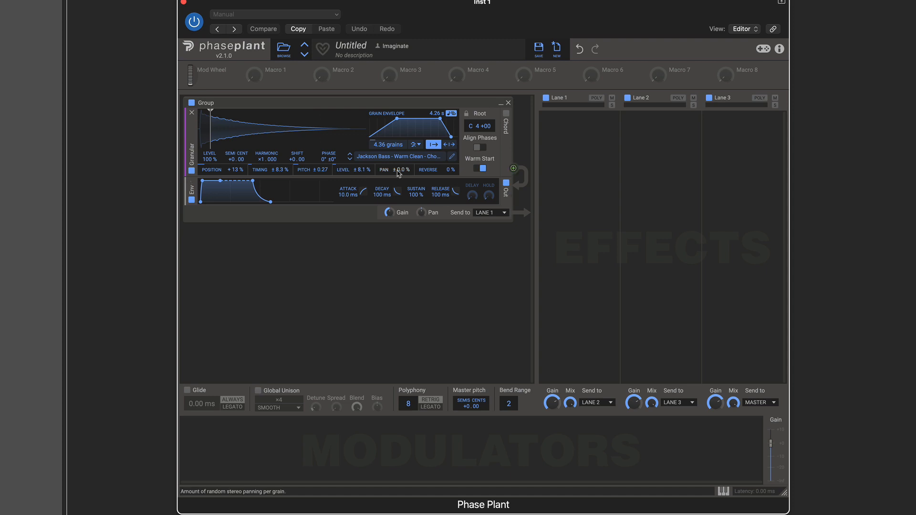
pyautogui.moveTo(399, 170); pyautogui.dragTo(442, 169)
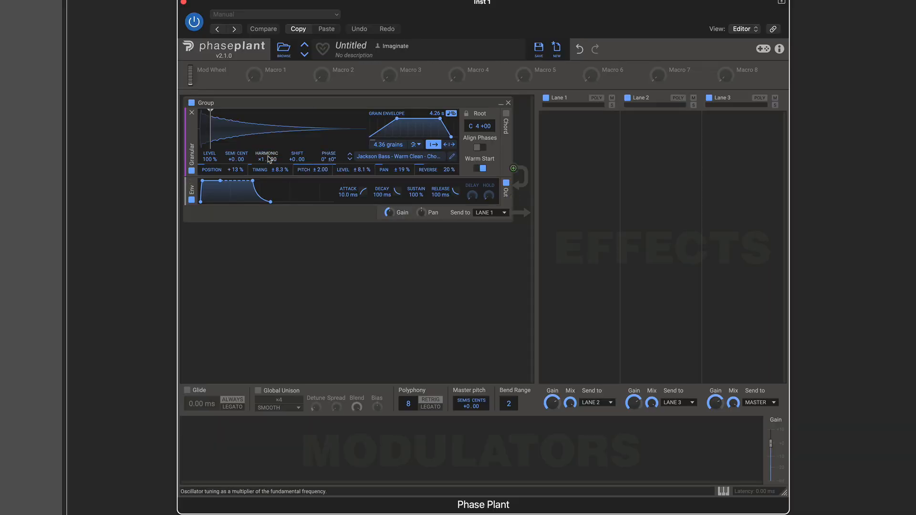
# Step: Raise position and timing randomization to 100%, and push level, pan and reverse randomization up as well
pyautogui.moveTo(270, 170); pyautogui.dragTo(270, 119)
pyautogui.moveTo(234, 171); pyautogui.dragTo(235, 119)
pyautogui.moveTo(364, 170); pyautogui.dragTo(364, 119)
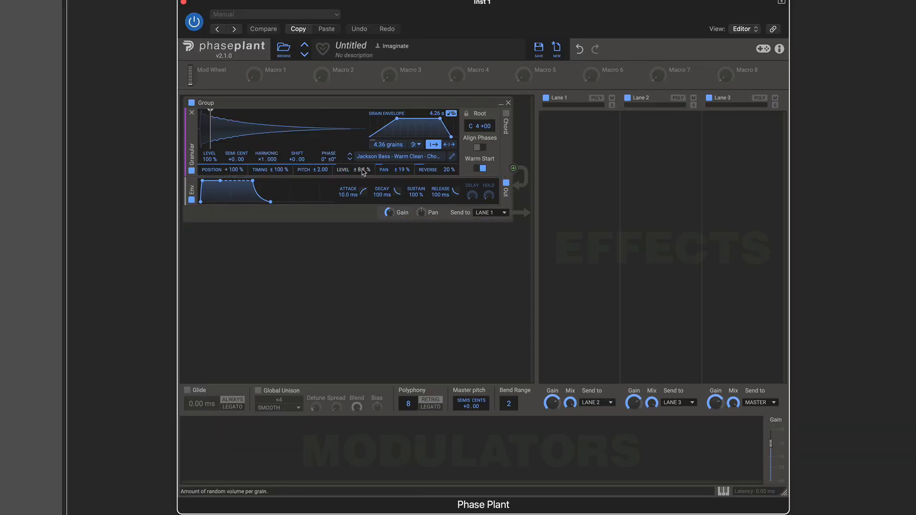
pyautogui.moveTo(401, 171); pyautogui.dragTo(401, 119)
pyautogui.moveTo(441, 171); pyautogui.dragTo(442, 119)
# Step: Reset the grain randomization to subtle amounts: position 6.6%, timing 8.2%, pitch 0.26, level 16%, pan 9.0% and reverse 19%
pyautogui.doubleClick(227, 166)
pyautogui.moveTo(232, 169); pyautogui.dragTo(449, 167)
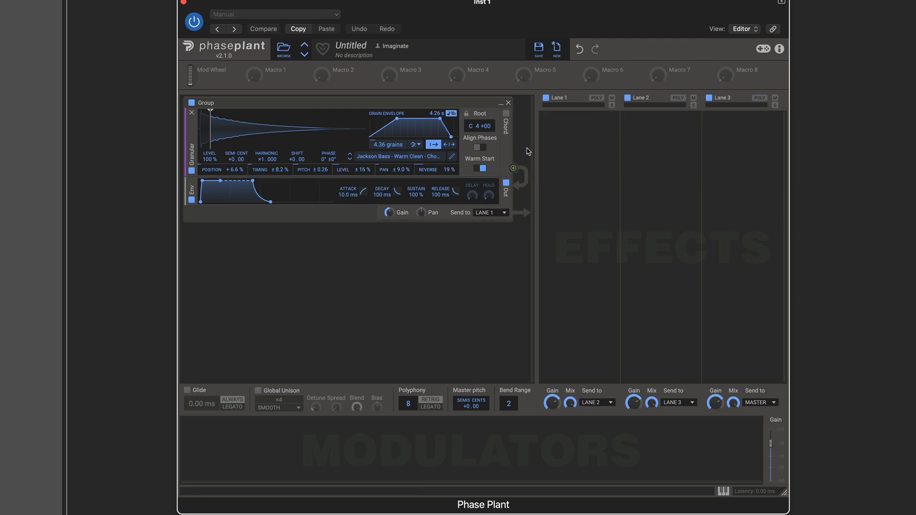
# Step: Enable the generator's Chord option and lower randomization to timing 5.8%, pitch 0.09, level 10%, pan 7.7% and reverse 16%
pyautogui.click(506, 114)
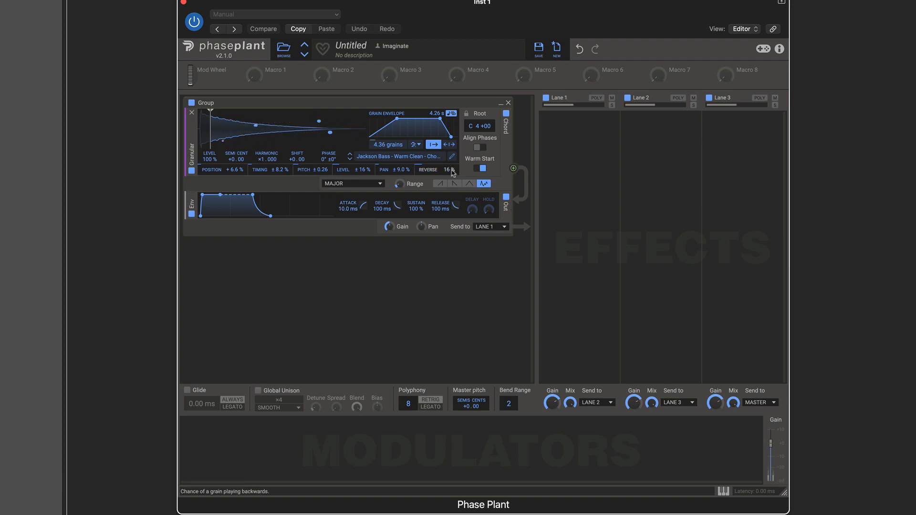
pyautogui.moveTo(377, 172); pyautogui.dragTo(320, 205)
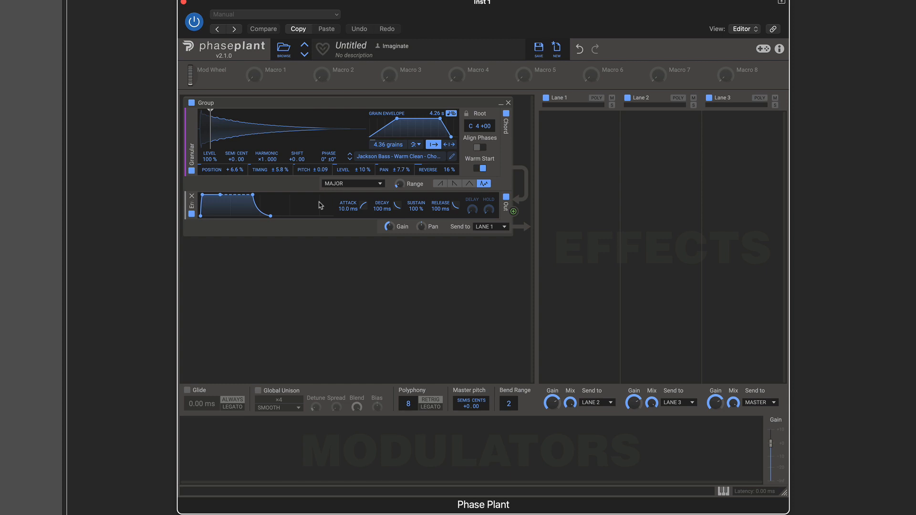
# Step: Try the Dim 7 granular chord and set the chord type to Fifths
pyautogui.click(380, 185)
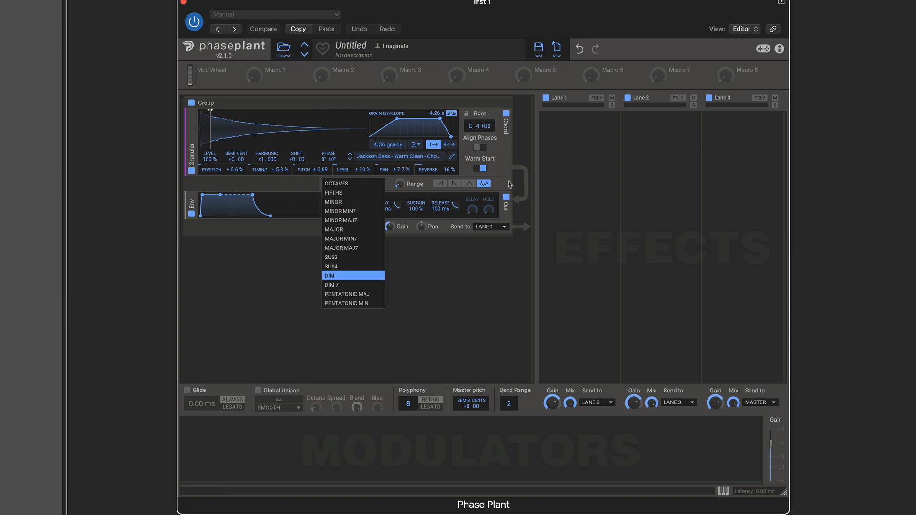
pyautogui.click(354, 286)
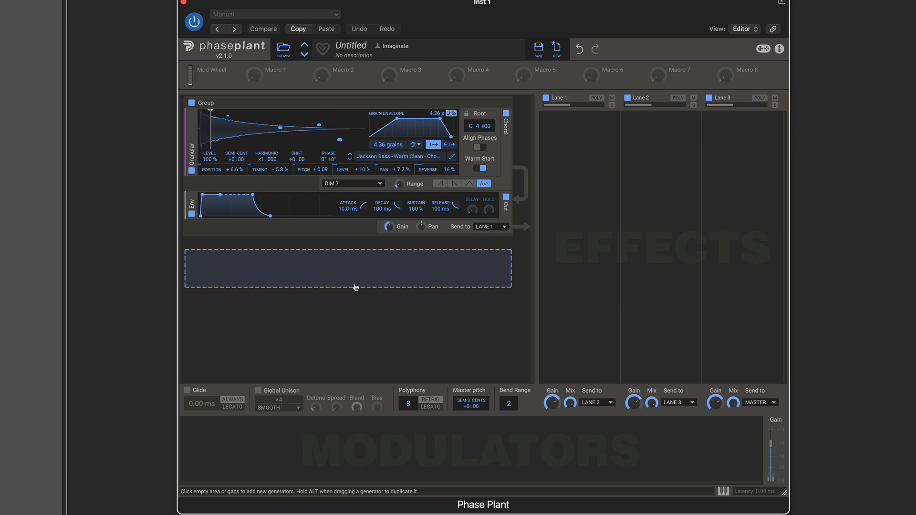
pyautogui.click(373, 184)
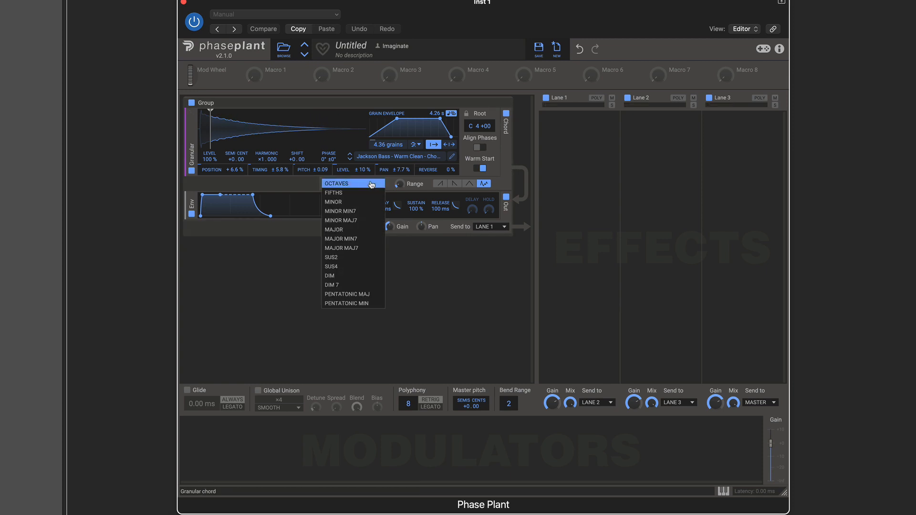
pyautogui.click(354, 194)
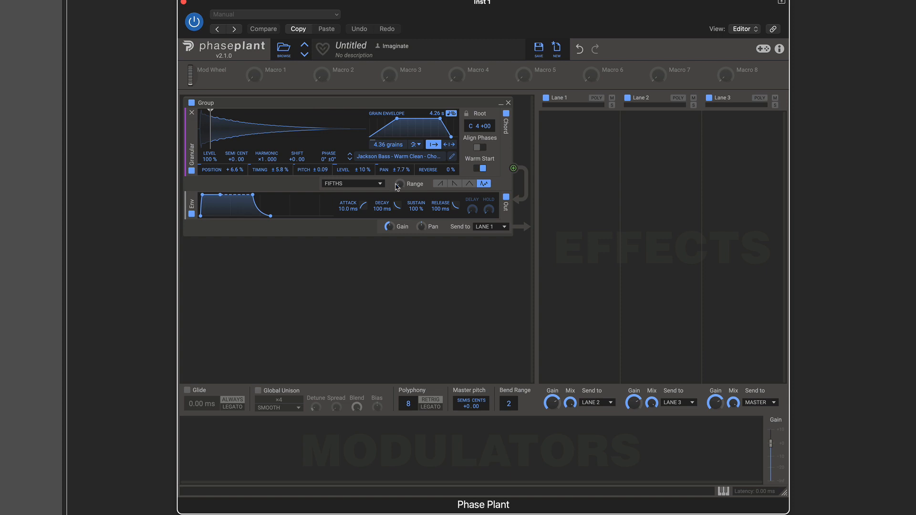
# Step: Increase the Range of the granular chord
pyautogui.moveTo(396, 184)
pyautogui.moveTo(399, 183); pyautogui.dragTo(399, 200)
pyautogui.moveTo(404, 186); pyautogui.dragTo(403, 181)
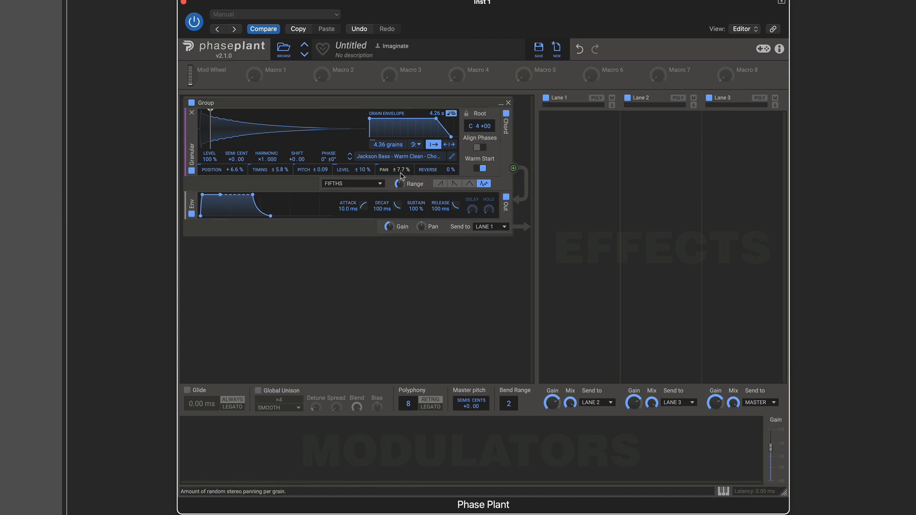
# Step: Cycle through the four chord note-order patterns and set the chord to Strum up
pyautogui.click(440, 184)
pyautogui.click(454, 184)
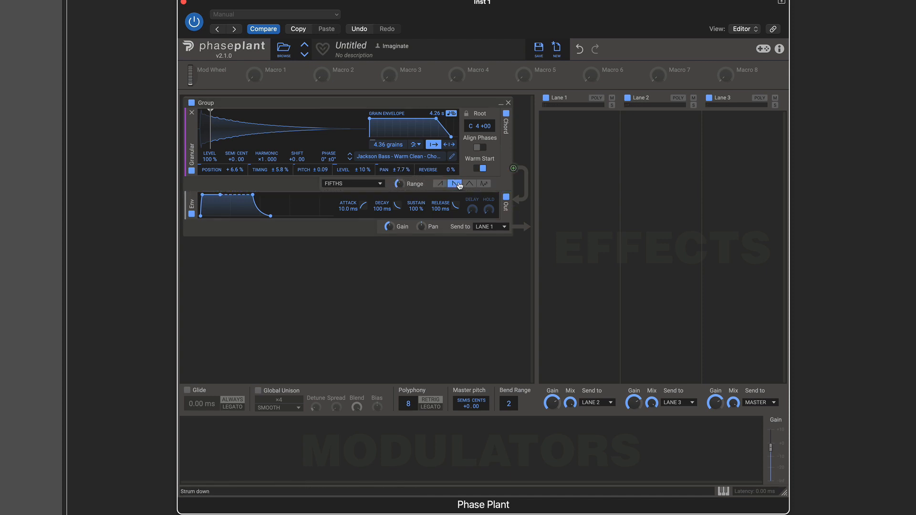
pyautogui.click(468, 183)
pyautogui.click(481, 184)
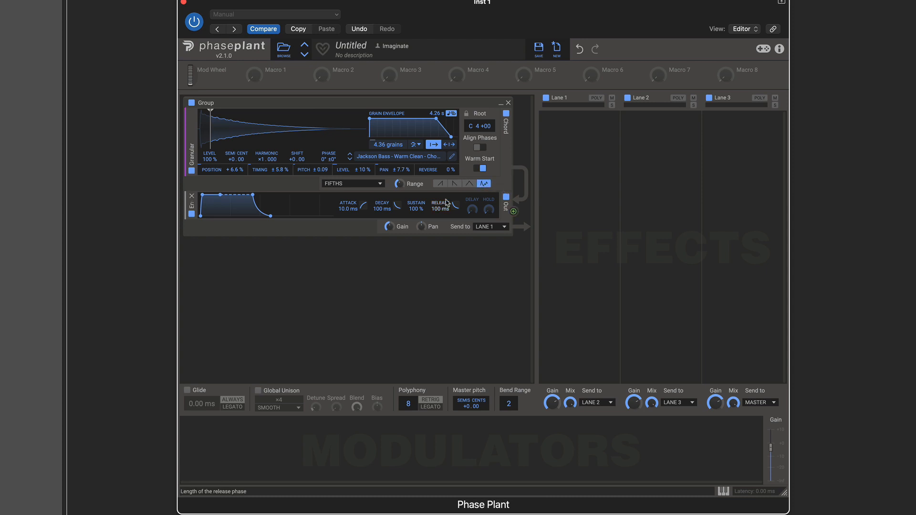
pyautogui.click(442, 186)
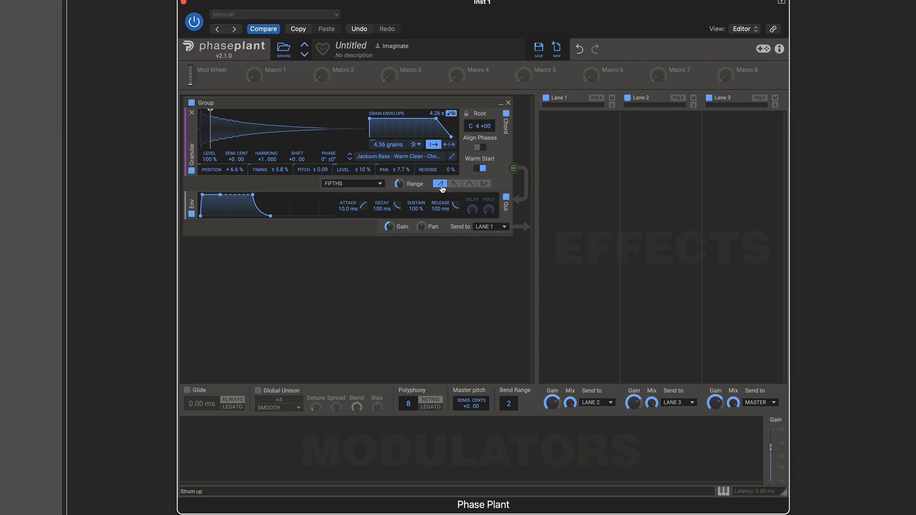
pyautogui.click(454, 185)
pyautogui.click(470, 186)
pyautogui.click(483, 184)
pyautogui.click(440, 185)
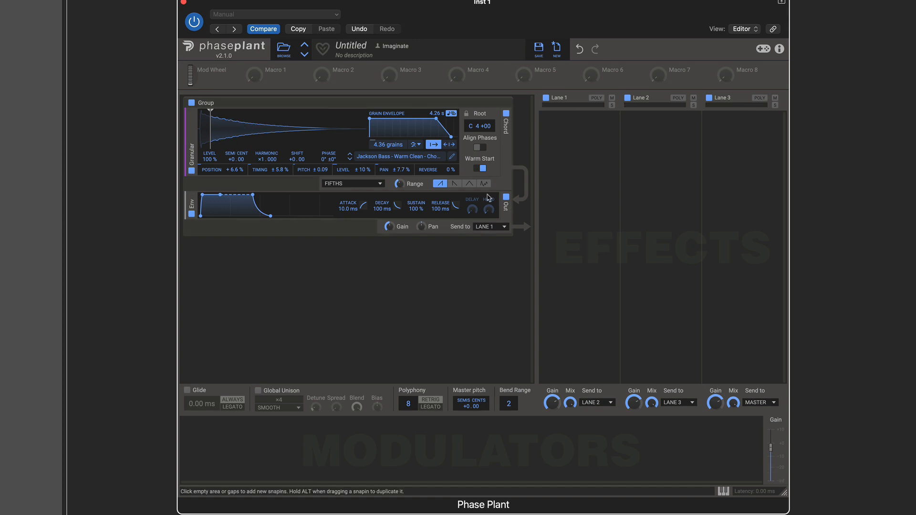
# Step: Try the chord's descending and up-and-down note orders, finishing with the zigzag random pattern selected
pyautogui.click(454, 184)
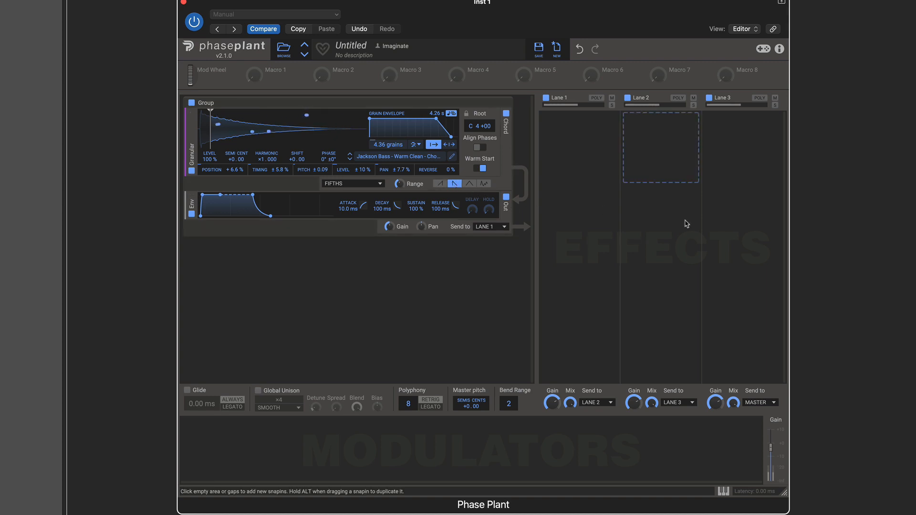
pyautogui.click(470, 184)
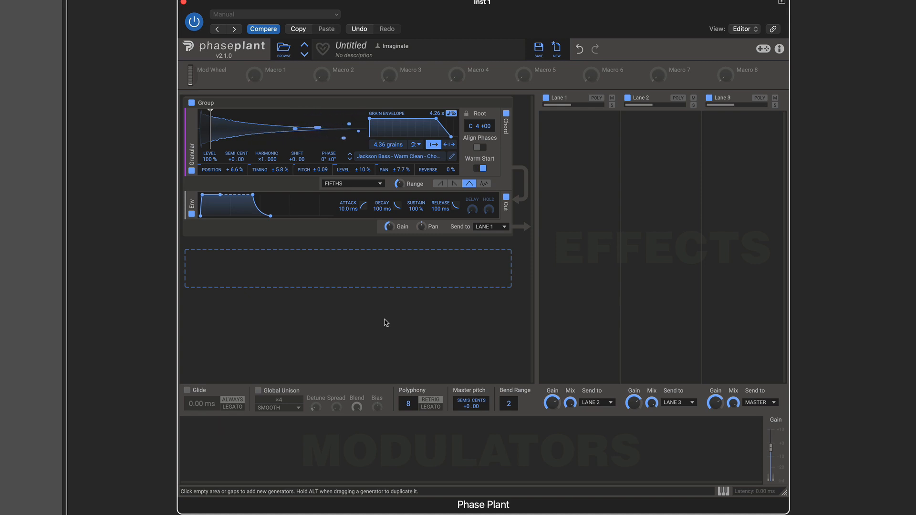
pyautogui.click(484, 184)
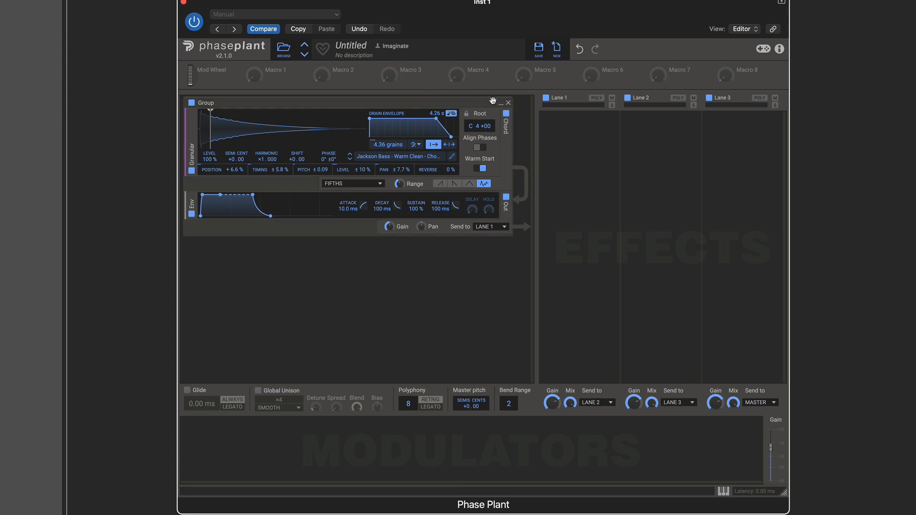
# Step: Add a Reverb effect to Lane 1 and slightly adjust the master output gain
pyautogui.click(573, 125)
pyautogui.click(678, 171)
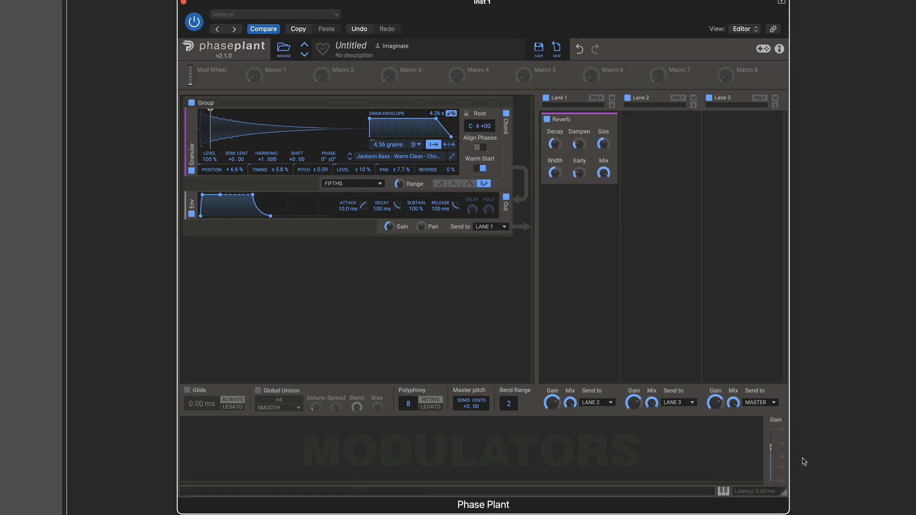
pyautogui.moveTo(770, 448); pyautogui.dragTo(771, 455)
# Step: Lengthen the grain envelope's fade-in to form a trapezoid shape and reduce the Range of the granular chord
pyautogui.moveTo(371, 118); pyautogui.dragTo(393, 119)
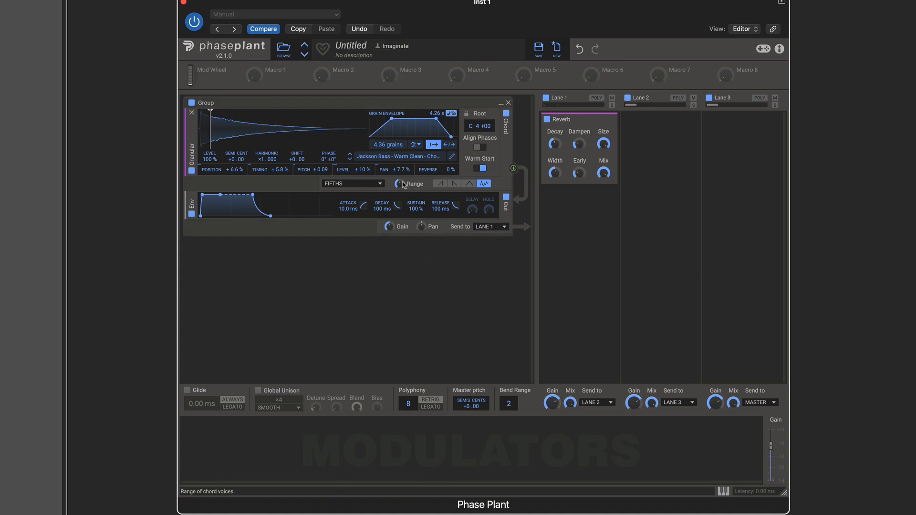
pyautogui.moveTo(400, 184)
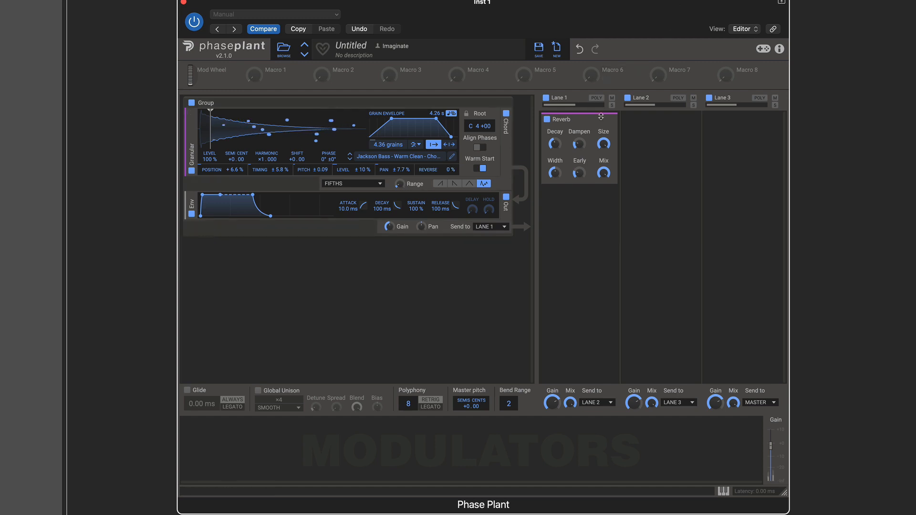
pyautogui.moveTo(604, 173)
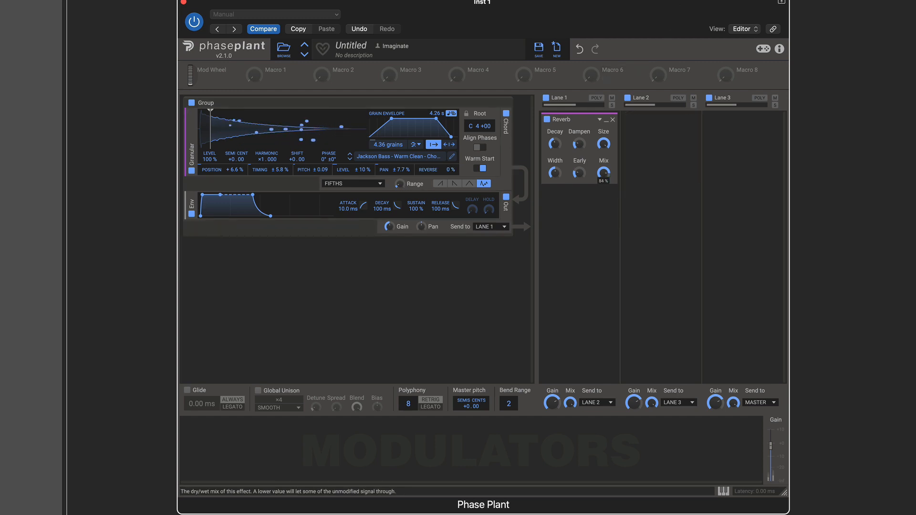